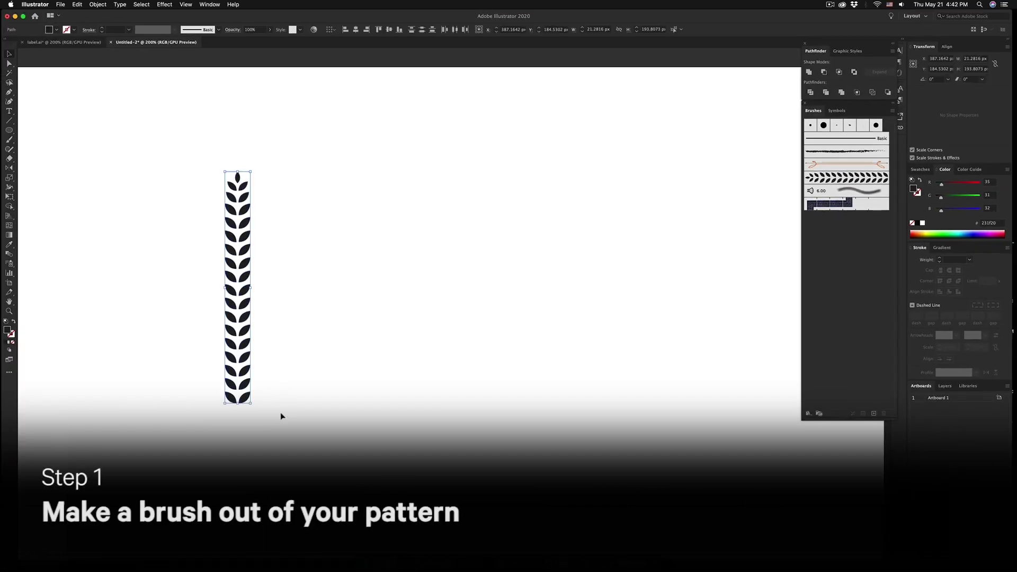
Step: Make the vertical leaf column an Art Brush and draw a black circle beside it
{"action": "left_click_drag", "start_coordinate": [247, 334], "coordinate": [847, 296]}
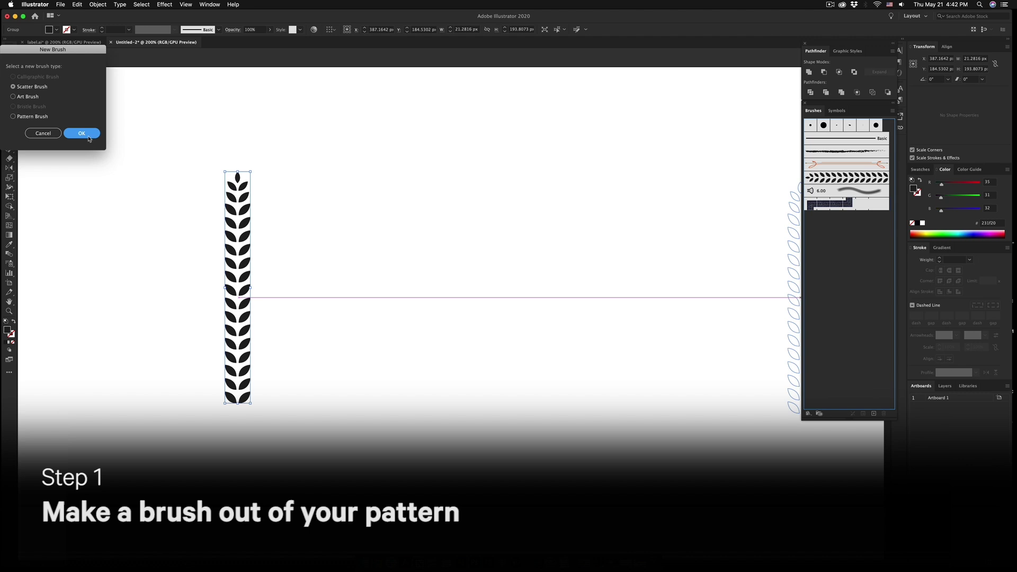
{"action": "left_click", "coordinate": [81, 134]}
{"action": "left_click_drag", "start_coordinate": [422, 218], "coordinate": [626, 423]}
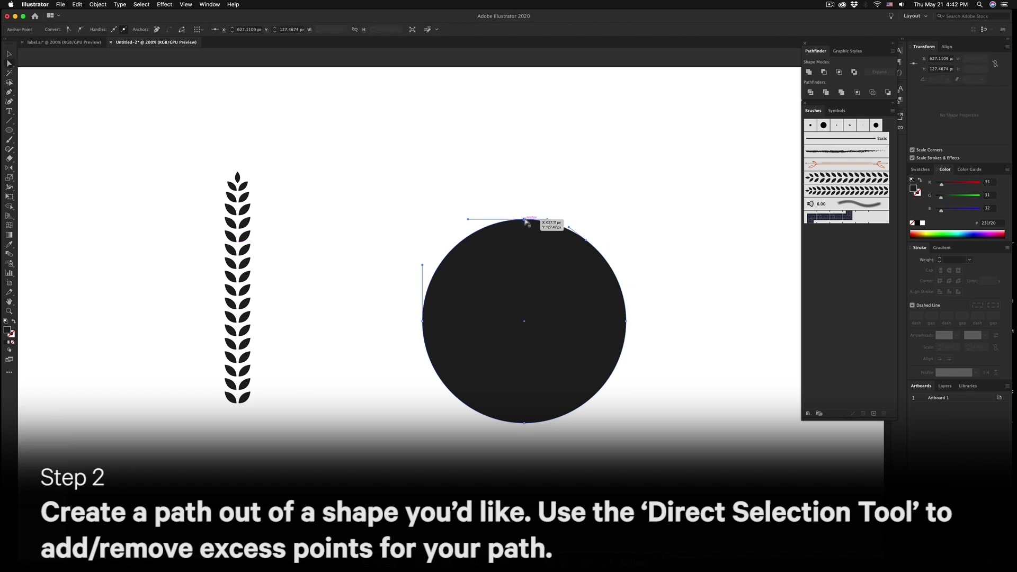
Step: Delete the circle's top and left anchors, swap fill to stroke, and apply the leaf brush
{"action": "key", "text": "Delete"}
{"action": "left_click", "coordinate": [422, 321]}
{"action": "key", "text": "Delete"}
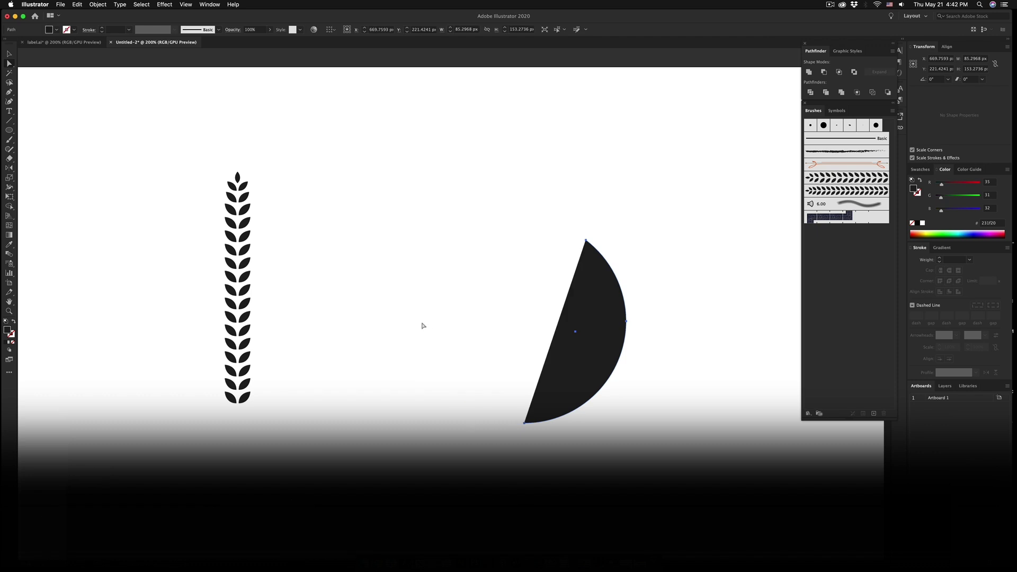
{"action": "left_click", "coordinate": [14, 322]}
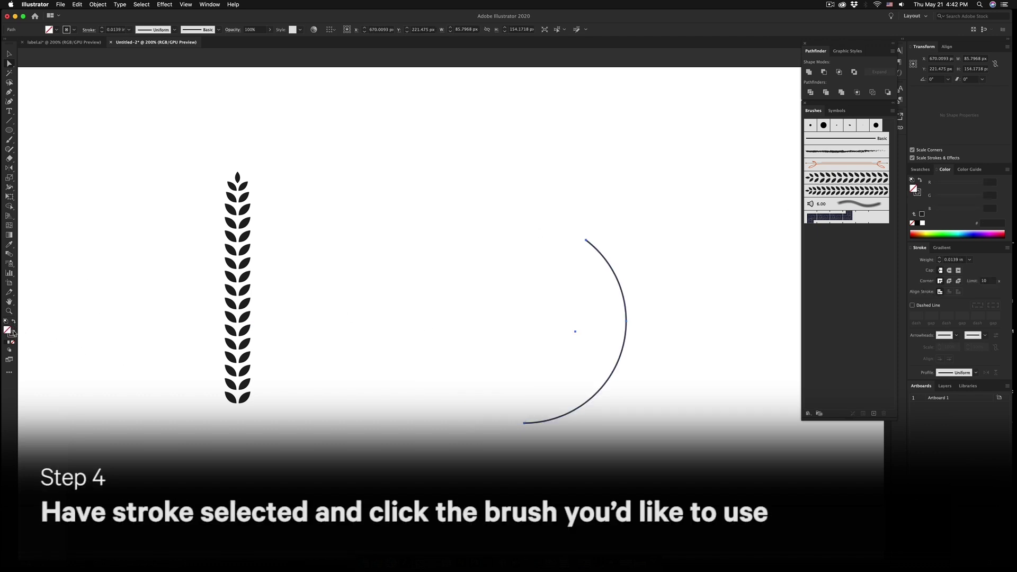
{"action": "left_click", "coordinate": [842, 192]}
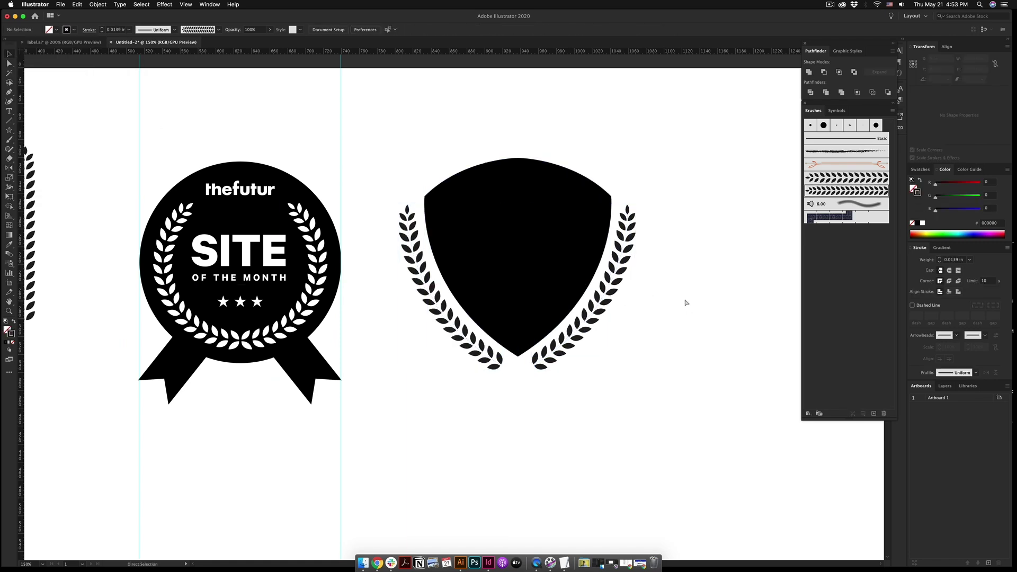
Step: Nudge the shield up and place the thefutur and SITE OF THE MONTH text onto it
{"action": "left_click_drag", "start_coordinate": [562, 205], "coordinate": [561, 197]}
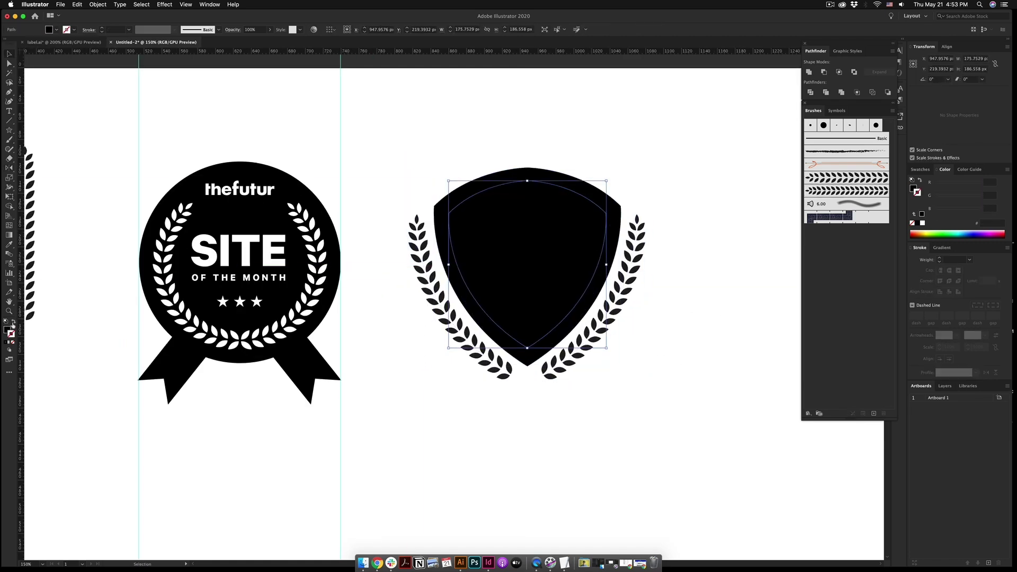
{"action": "left_click_drag", "start_coordinate": [483, 306], "coordinate": [589, 230]}
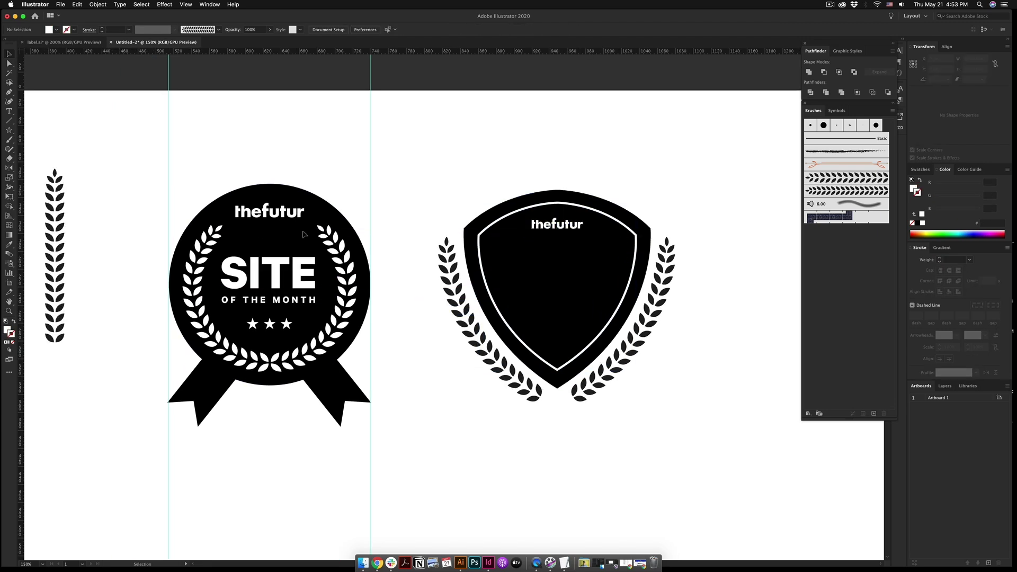
{"action": "left_click_drag", "start_coordinate": [269, 272], "coordinate": [556, 276]}
{"action": "left_click", "coordinate": [692, 211]}
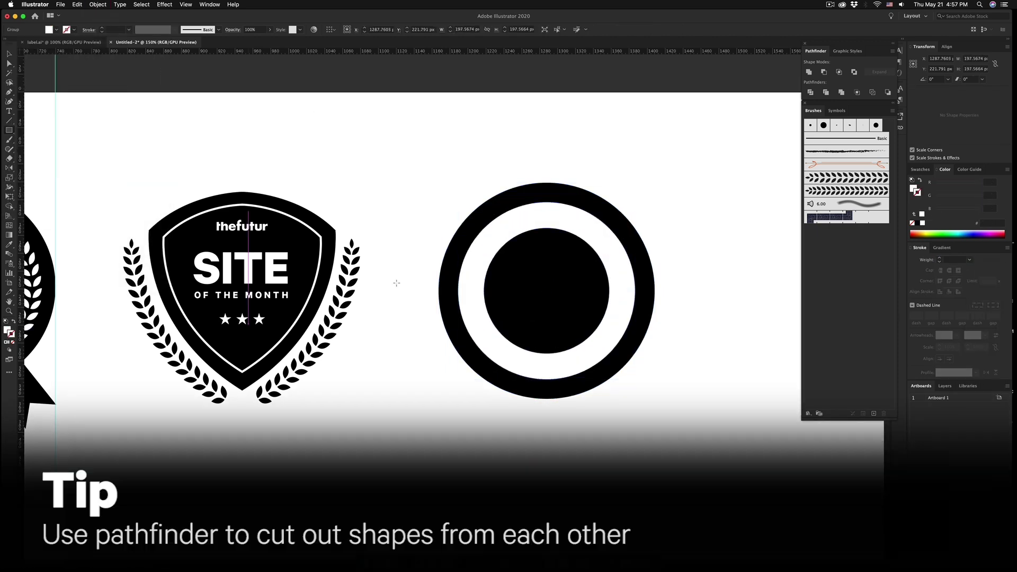
Step: Cut the white ring with a rectangle, flip the arc down, and position the ribbon tail
{"action": "left_click_drag", "start_coordinate": [662, 300], "coordinate": [661, 301]}
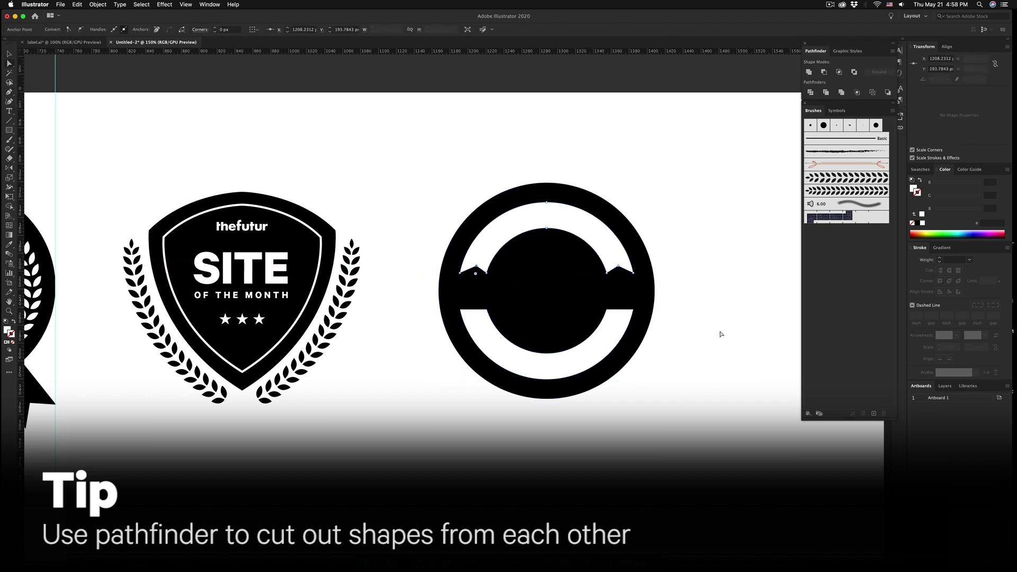
{"action": "left_click", "coordinate": [585, 234]}
{"action": "left_click_drag", "start_coordinate": [634, 212], "coordinate": [634, 320]}
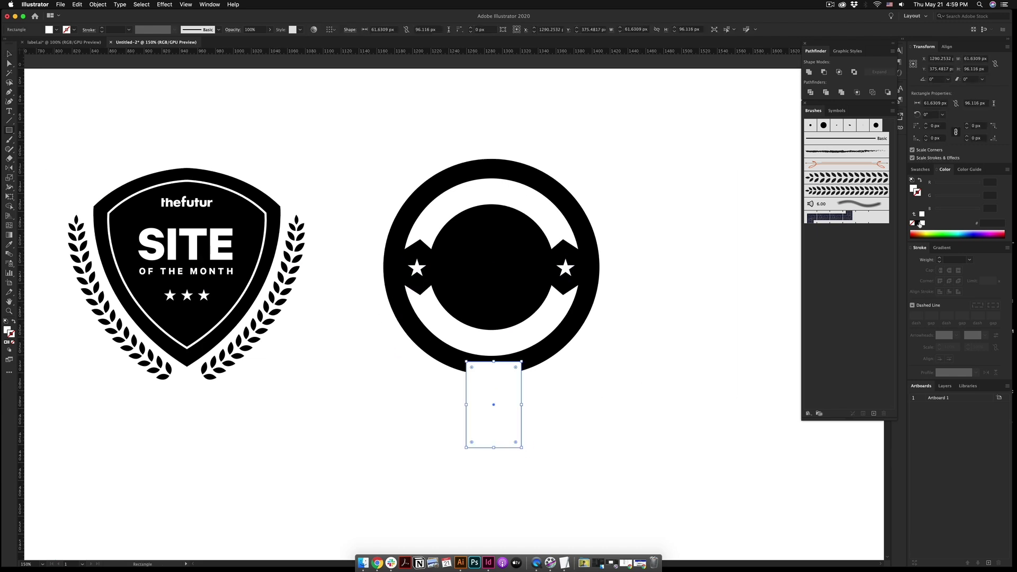
{"action": "mouse_move", "coordinate": [466, 361]}
{"action": "left_mouse_down"}
{"action": "mouse_move", "coordinate": [522, 448]}
{"action": "mouse_move", "coordinate": [513, 409]}
{"action": "left_mouse_up"}
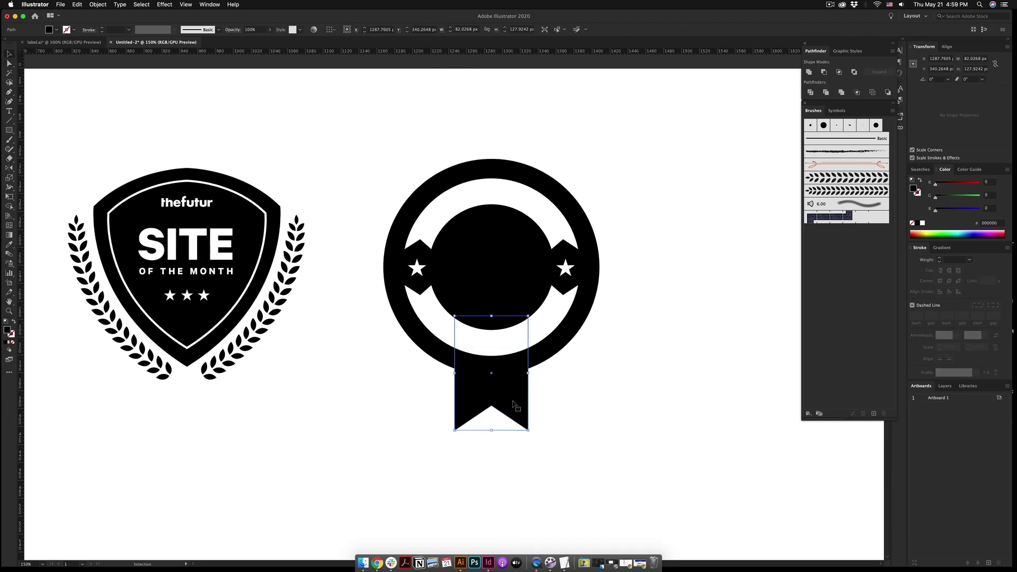
{"action": "scroll", "coordinate": [586, 387], "scroll_direction": "up", "scroll_amount": 1}
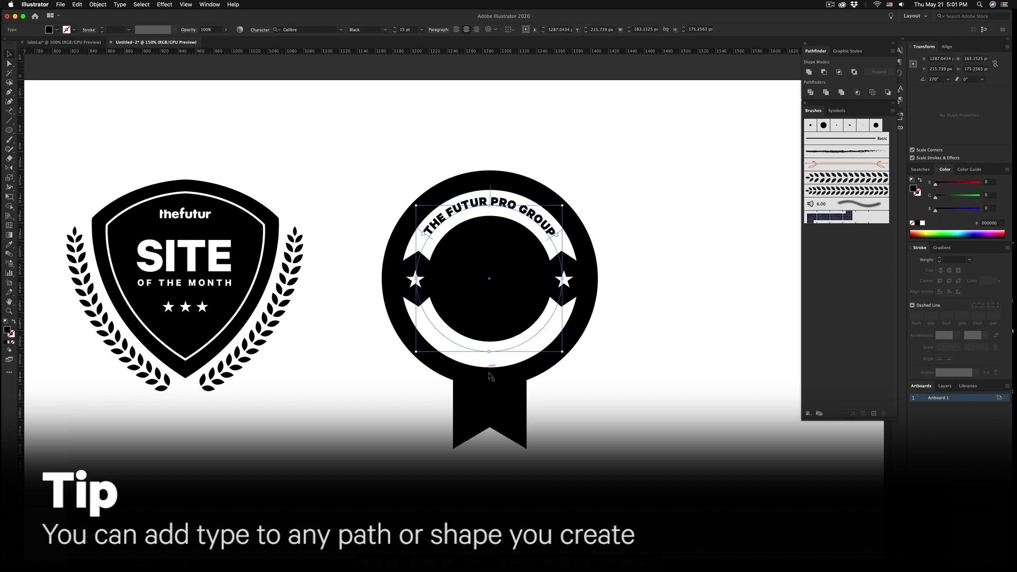
Step: Copy SITE OF THE MONTH into the ring's centre and duplicate the curved text to the bottom as 2020
{"action": "left_click_drag", "start_coordinate": [184, 256], "coordinate": [499, 269]}
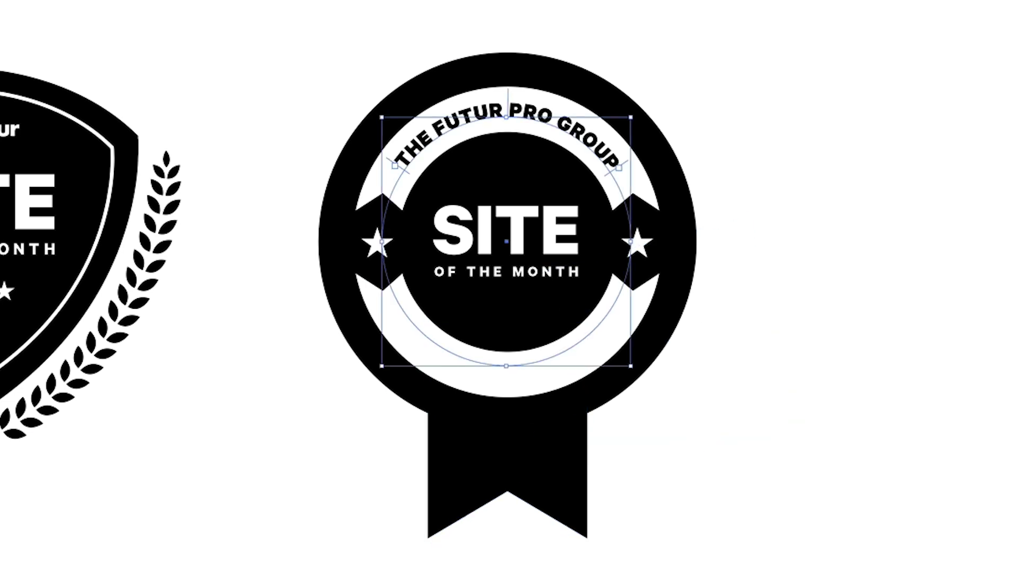
{"action": "left_click_drag", "start_coordinate": [536, 121], "coordinate": [426, 347]}
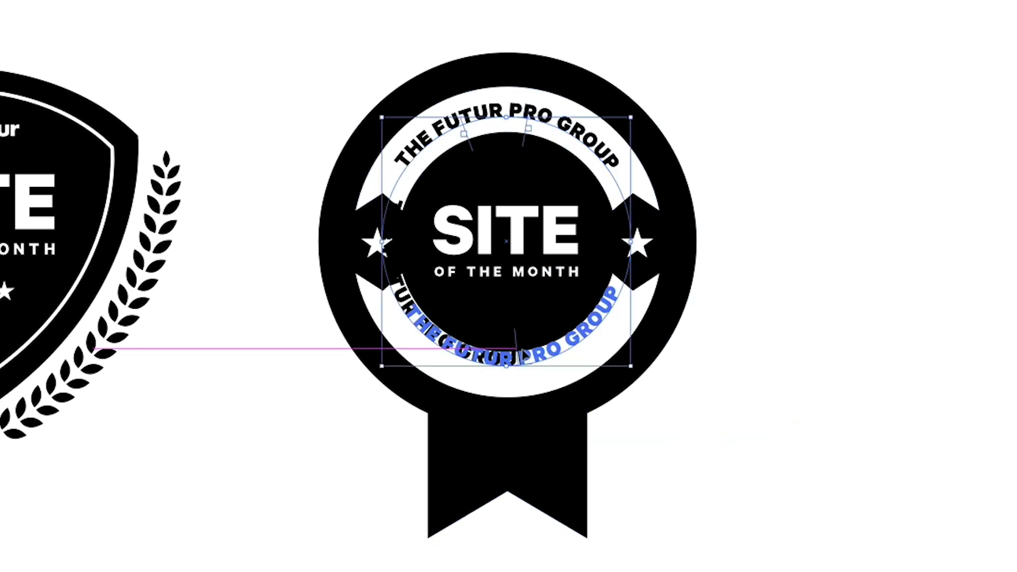
{"action": "type", "text": "2020"}
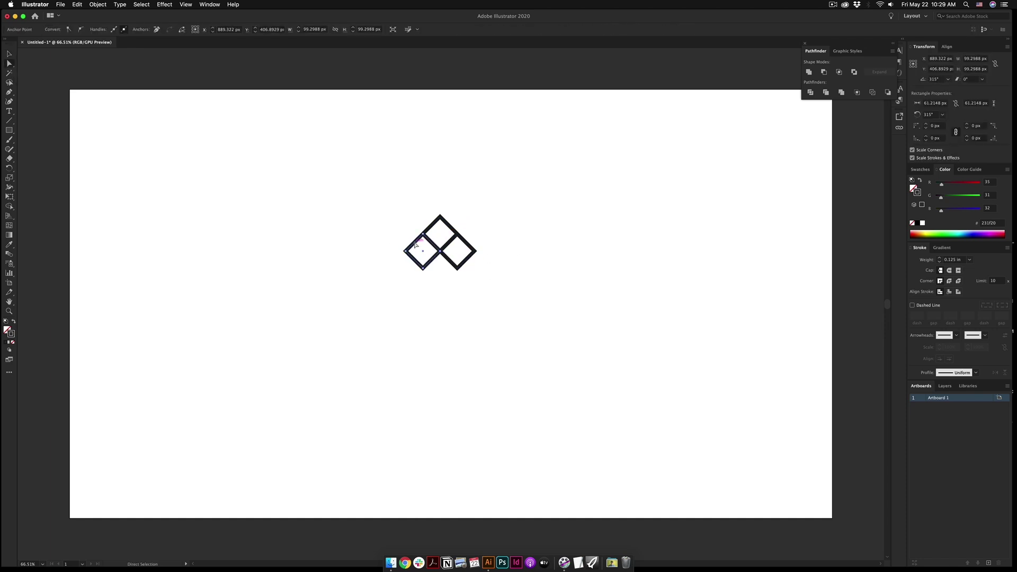
Step: Shape the crown lines into a W and mirror the left corner piece to the right side
{"action": "left_click_drag", "start_coordinate": [384, 238], "coordinate": [387, 239]}
{"action": "key", "text": "super+r"}
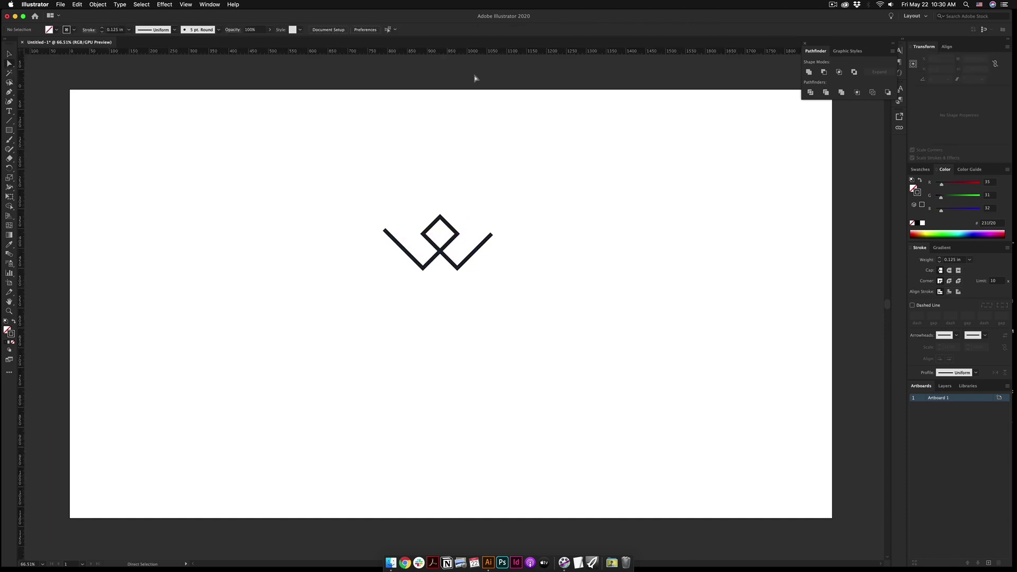
{"action": "left_click_drag", "start_coordinate": [474, 51], "coordinate": [492, 234]}
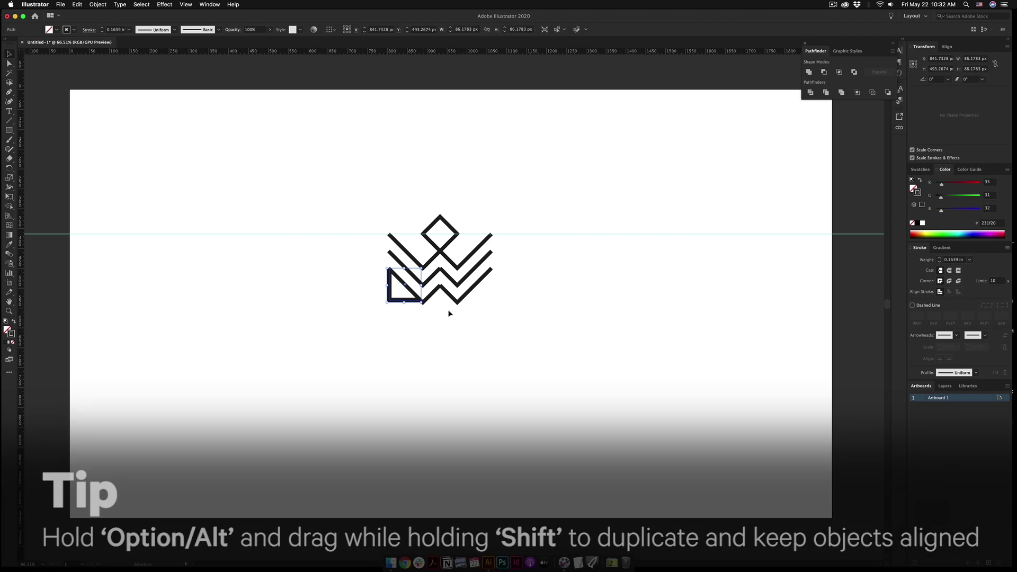
{"action": "left_click_drag", "start_coordinate": [436, 306], "coordinate": [395, 310]}
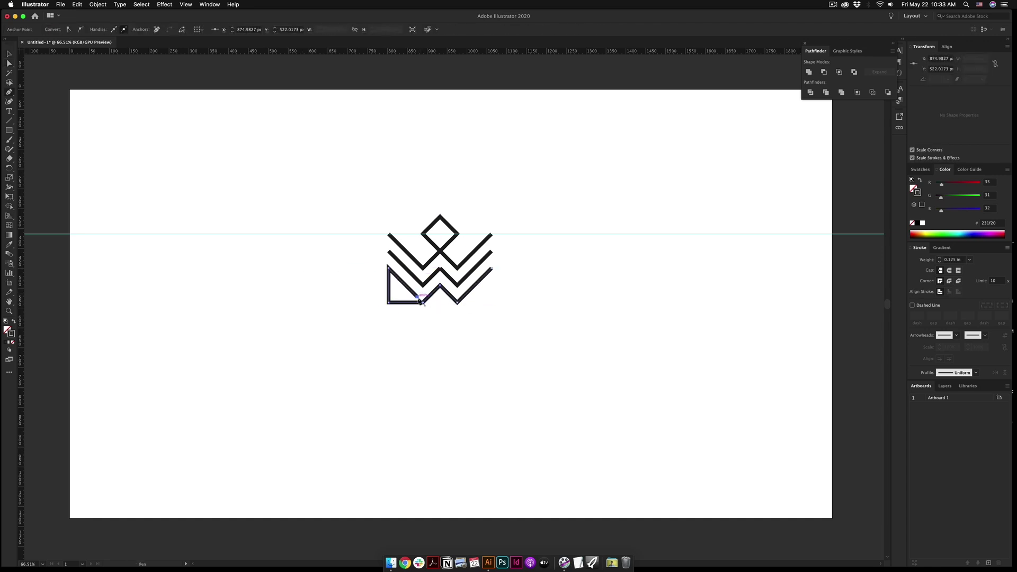
{"action": "left_click_drag", "start_coordinate": [9, 167], "coordinate": [37, 180]}
{"action": "left_click_drag", "start_coordinate": [403, 286], "coordinate": [444, 275]}
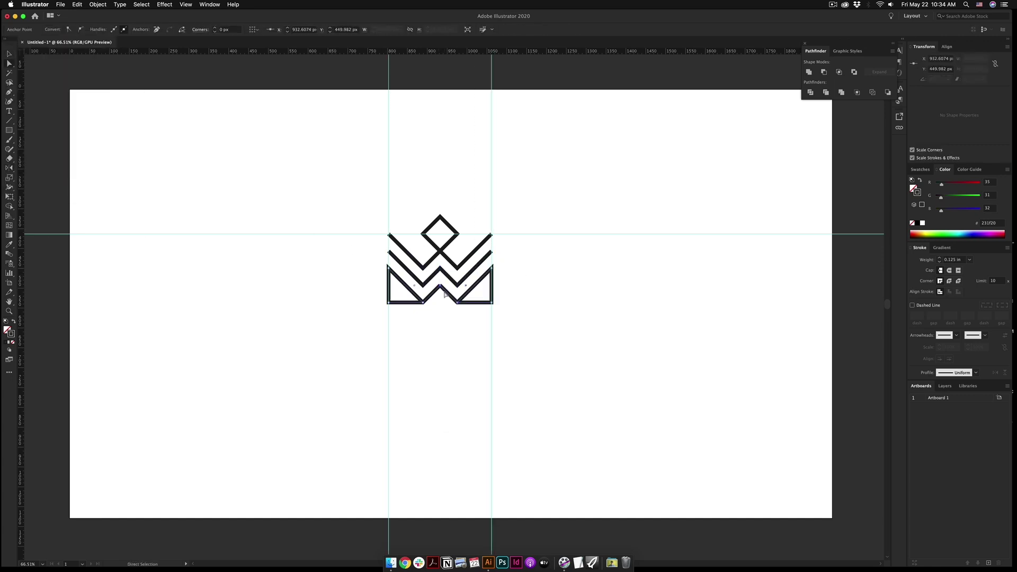
Step: Draw a horizontal base line under the crown and give all strokes Round Cap and Round Join
{"action": "left_click_drag", "start_coordinate": [388, 312], "coordinate": [491, 311]}
{"action": "key", "text": "a"}
{"action": "key", "text": "ctrl+1"}
{"action": "key", "text": "ctrl+a"}
{"action": "left_click", "coordinate": [949, 271]}
{"action": "left_click", "coordinate": [489, 320]}
Step: Compare against a duplicate with flat caps and miter joins, then delete that copy
{"action": "left_click_drag", "start_coordinate": [449, 290], "coordinate": [674, 290]}
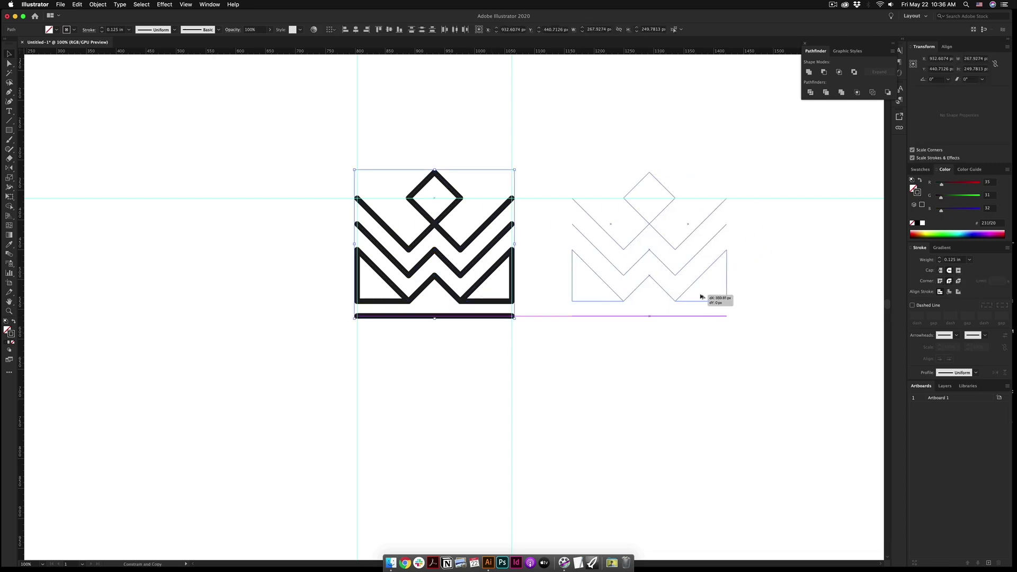
{"action": "scroll", "coordinate": [673, 290], "scroll_direction": "right", "scroll_amount": 3}
{"action": "left_click", "coordinate": [940, 281]}
{"action": "left_click", "coordinate": [714, 273]}
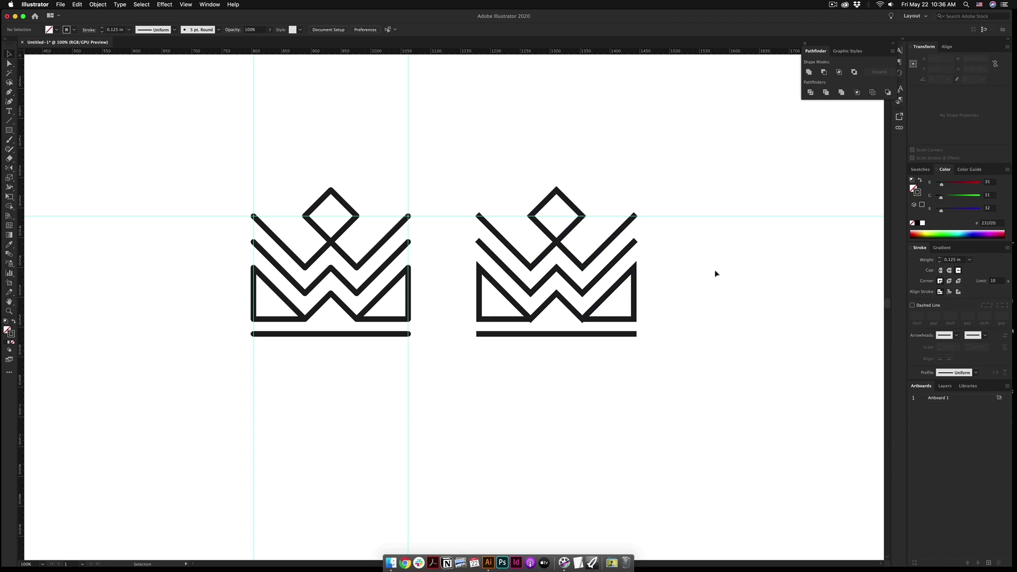
{"action": "left_click", "coordinate": [476, 332]}
{"action": "key", "text": "Delete"}
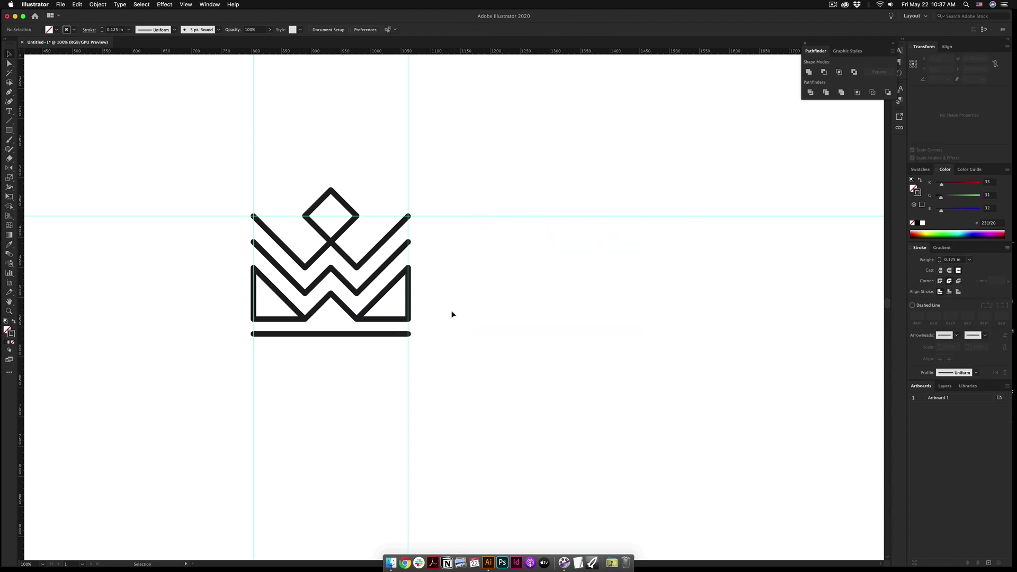
{"action": "scroll", "coordinate": [451, 313], "scroll_direction": "left", "scroll_amount": 3}
Step: Group the crown, circle it, and start THE FUTUR ALUMNI path text at 40 pt
{"action": "key", "text": "ctrl+g"}
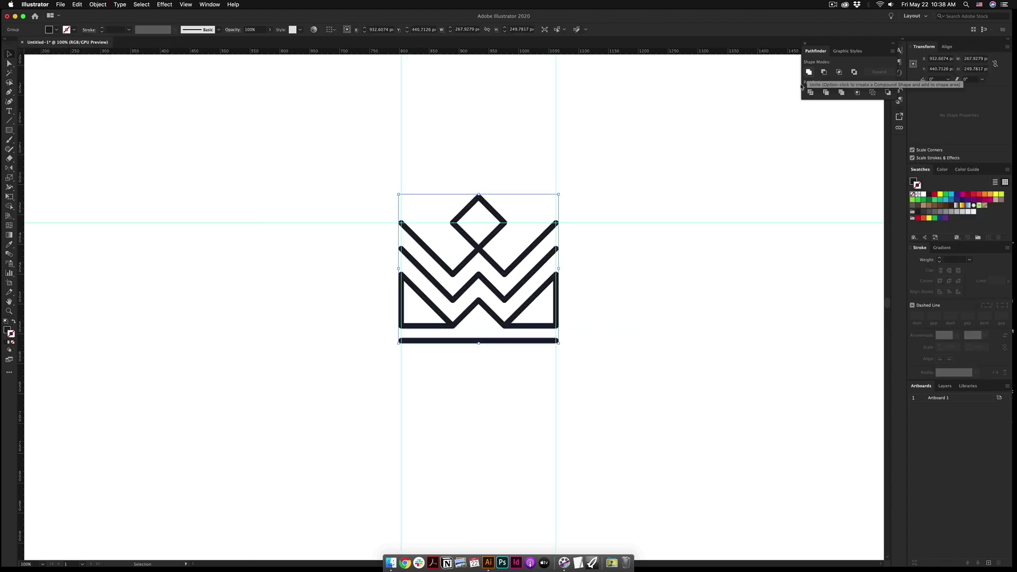
{"action": "key", "text": "l"}
{"action": "left_click_drag", "start_coordinate": [478, 281], "coordinate": [598, 351]}
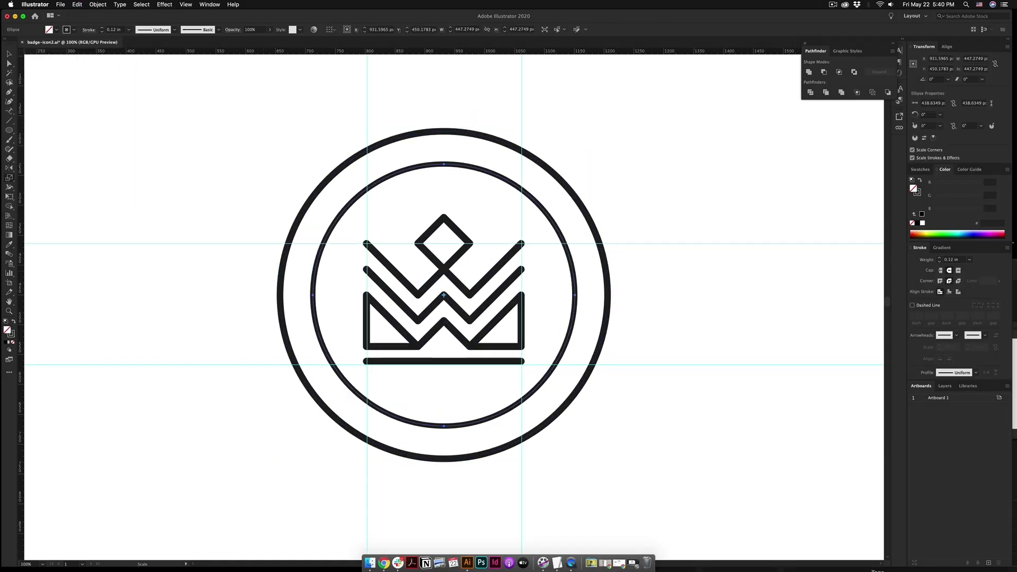
{"action": "left_click", "coordinate": [372, 183]}
{"action": "type", "text": "THE FUTUR ALUMNI"}
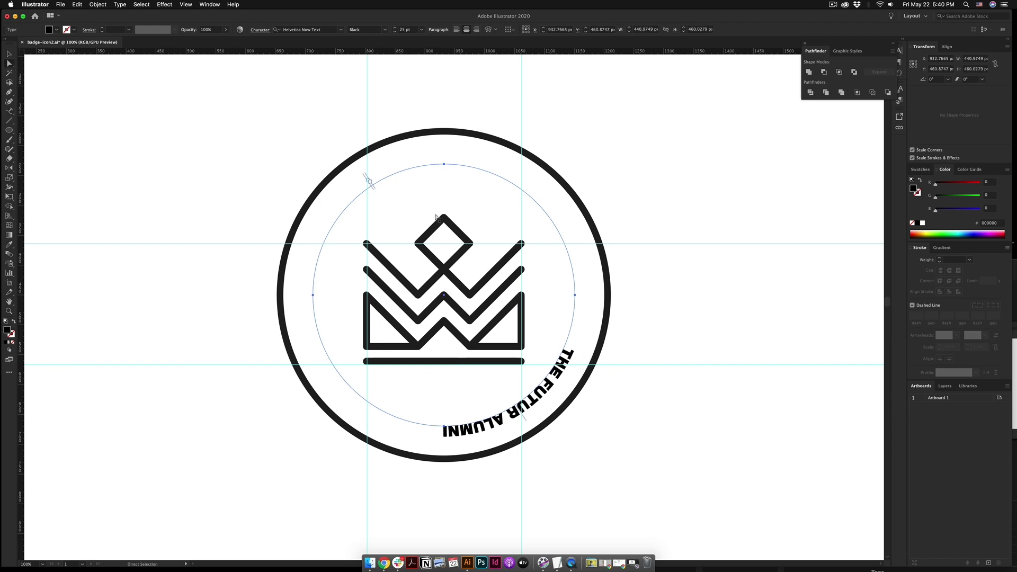
{"action": "type", "text": "40"}
{"action": "key", "text": "Return"}
Step: Scale the curved text circle down to 90%
{"action": "double_click", "coordinate": [10, 54]}
{"action": "key", "text": "Escape"}
{"action": "key", "text": "Return"}
{"action": "type", "text": "90"}
{"action": "key", "text": "Return"}
{"action": "key", "text": "a"}
Step: Make a 101% copy of the curved text and retype it as DESIGN EDUCATION • REVOLUTIONIZED
{"action": "double_click", "coordinate": [9, 177]}
{"action": "type", "text": "101"}
{"action": "key", "text": "Return"}
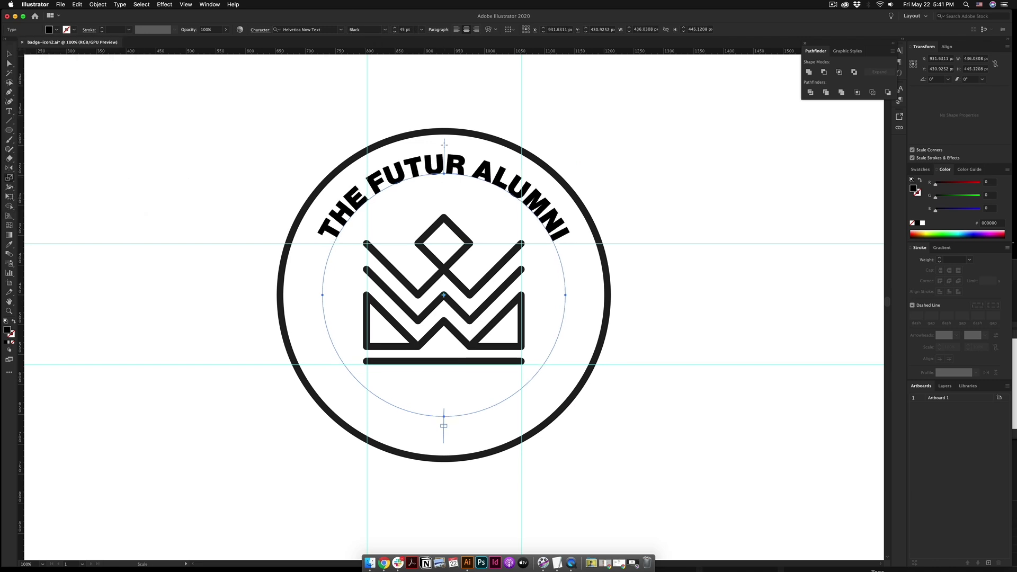
{"action": "double_click", "coordinate": [9, 177]}
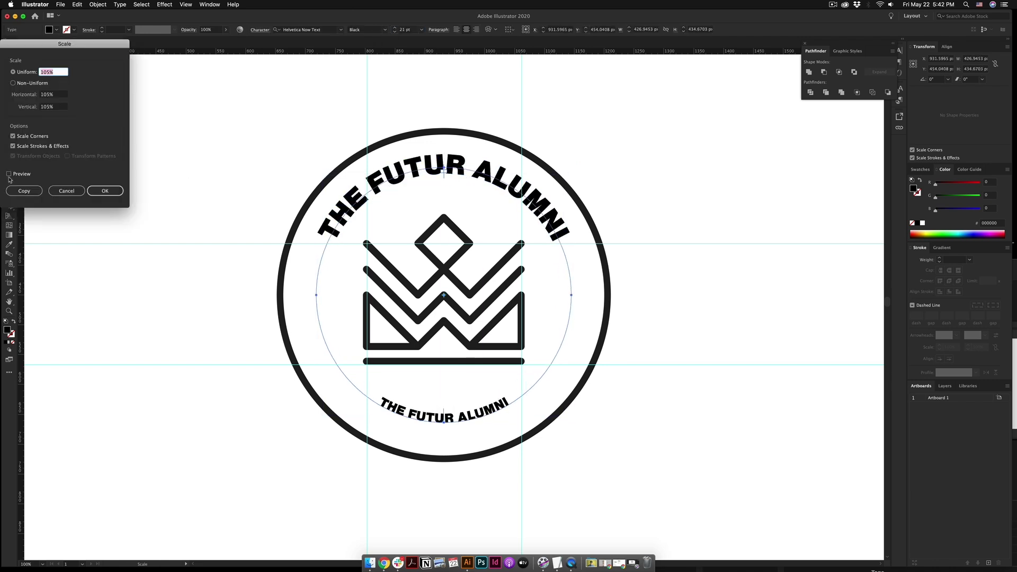
{"action": "key", "text": "Return"}
{"action": "double_click", "coordinate": [469, 425]}
{"action": "type", "text": "ION • REVOLUTIONIZED"}
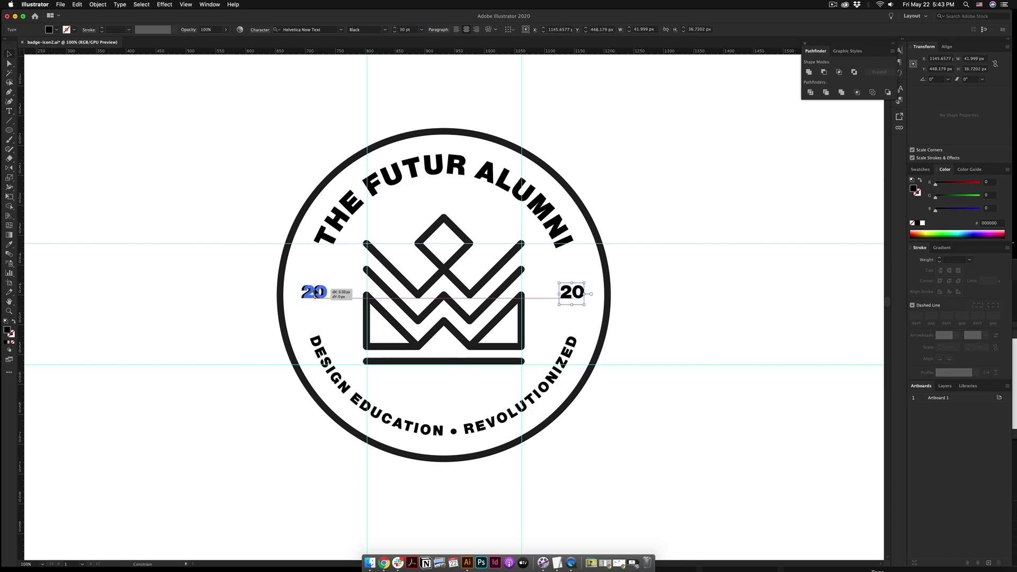
Step: Duplicate the badge, fill its outer circle black, and add a smaller centred inner circle
{"action": "key", "text": "super+a"}
{"action": "key", "text": "super+c"}
{"action": "key", "text": "super+v"}
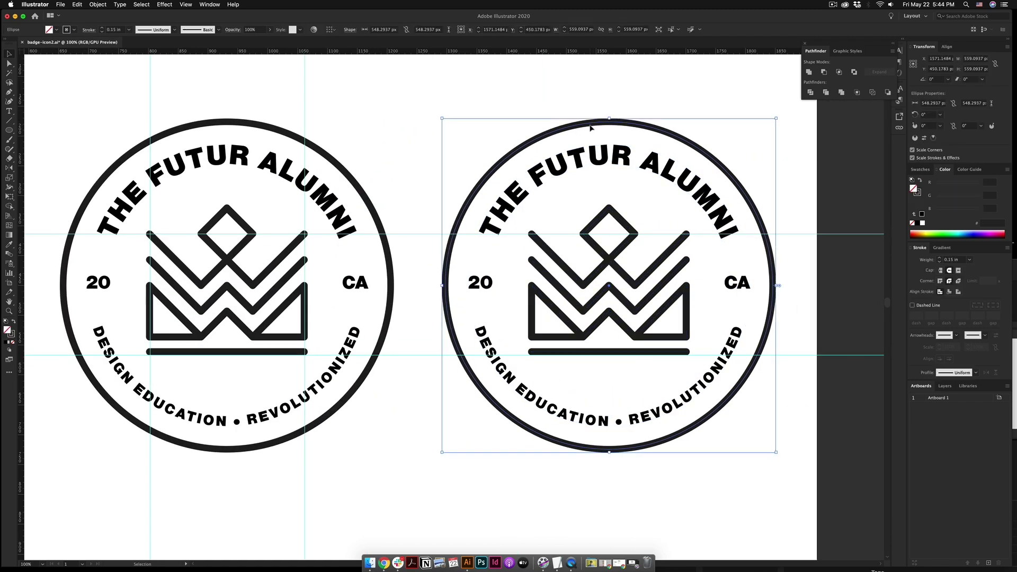
{"action": "key", "text": "shift+x"}
{"action": "double_click", "coordinate": [9, 178]}
{"action": "key", "text": "Return"}
Step: Turn the inner circle and curved text white and scale the curved text to 98%
{"action": "left_click", "coordinate": [921, 222]}
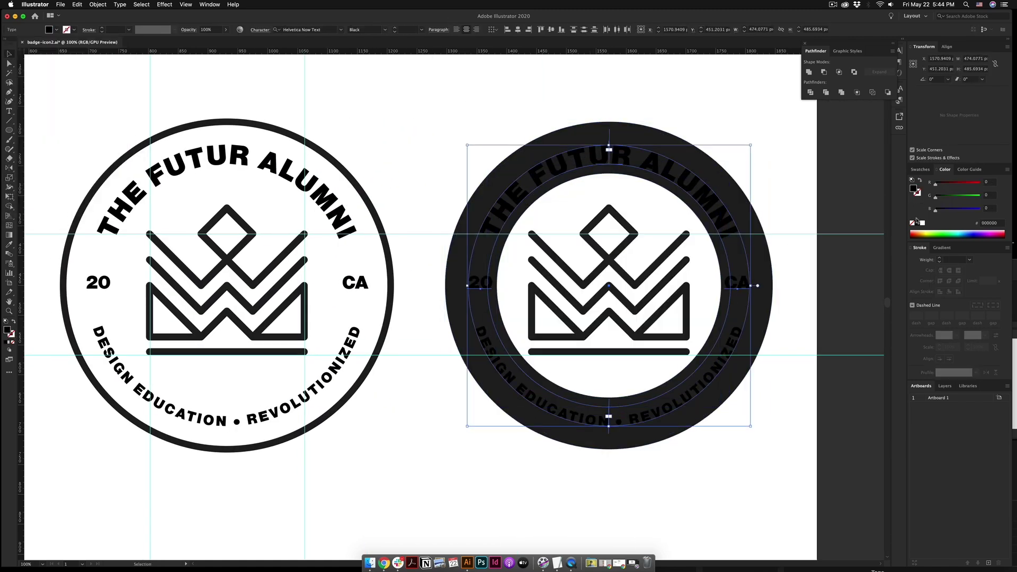
{"action": "left_click", "coordinate": [758, 284]}
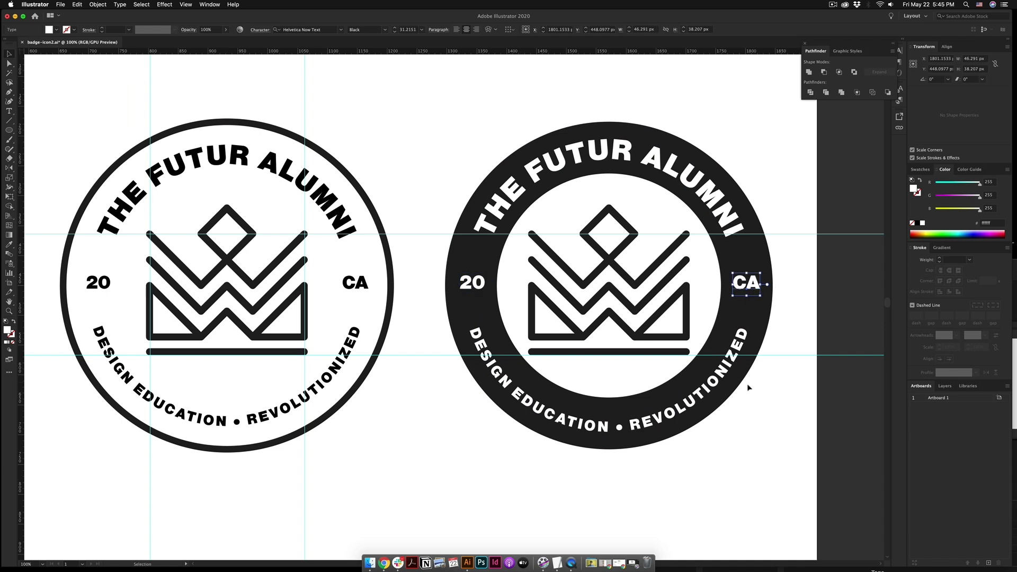
{"action": "double_click", "coordinate": [9, 178]}
{"action": "type", "text": "98"}
{"action": "key", "text": "Return"}
Step: Scale the crown to 98%, nudge it down slightly, and deselect everything
{"action": "left_click", "coordinate": [627, 242]}
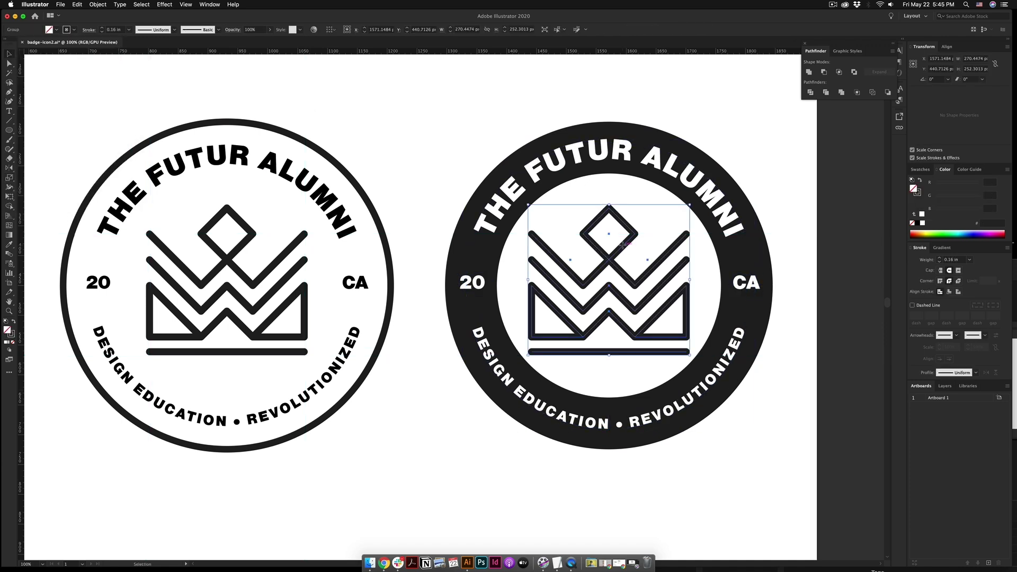
{"action": "double_click", "coordinate": [9, 178]}
{"action": "type", "text": "98"}
{"action": "key", "text": "Return"}
{"action": "key", "text": "Down"}
{"action": "key", "text": "Down"}
{"action": "key", "text": "Down"}
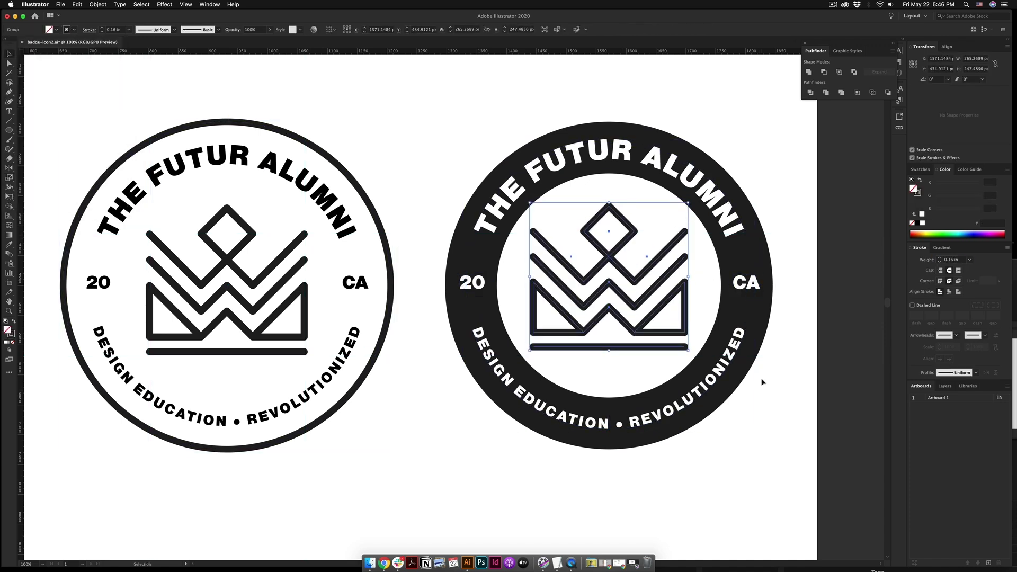
{"action": "key", "text": "super+shift+a"}
{"action": "left_click", "coordinate": [832, 4]}
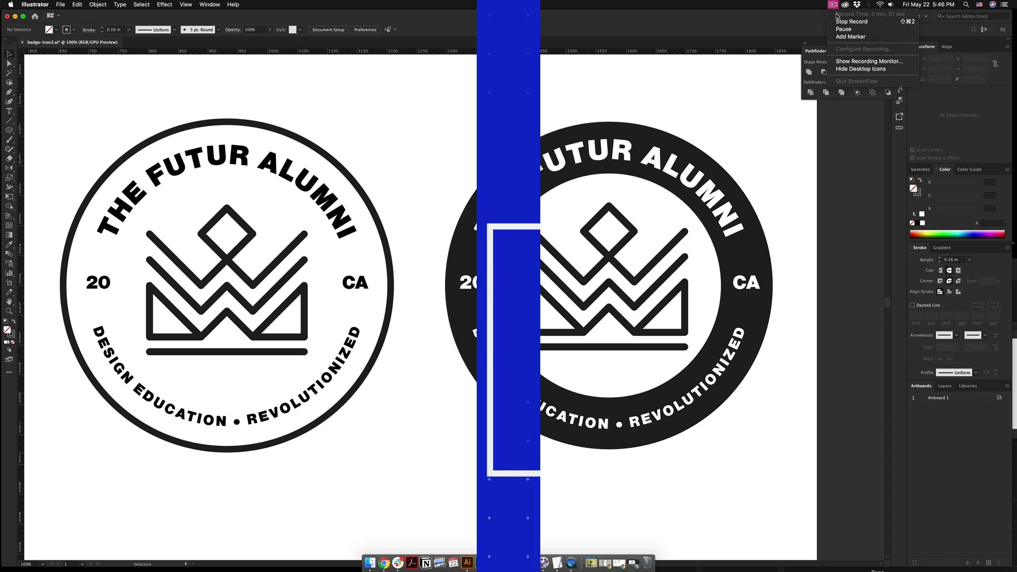